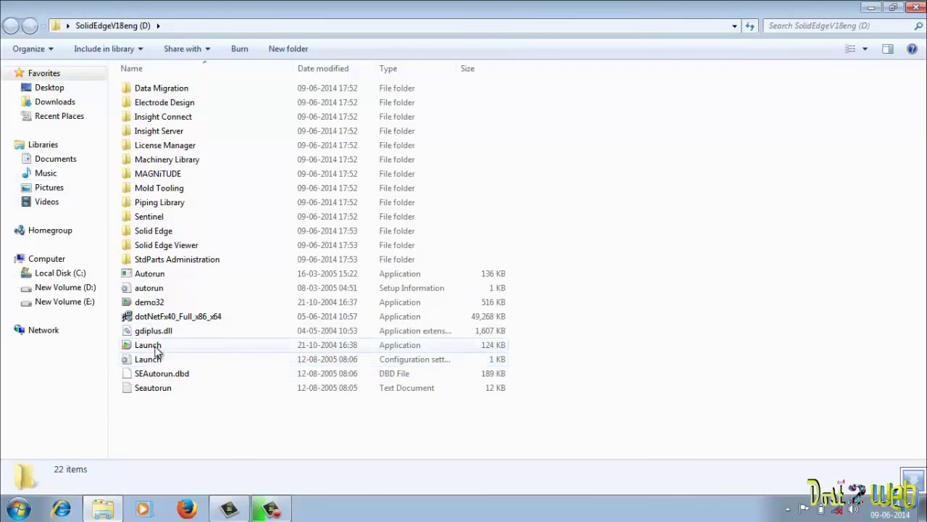
Run Launch from the SolidEdgeV18eng disc and choose to install the Solid Edge application
click(152, 348)
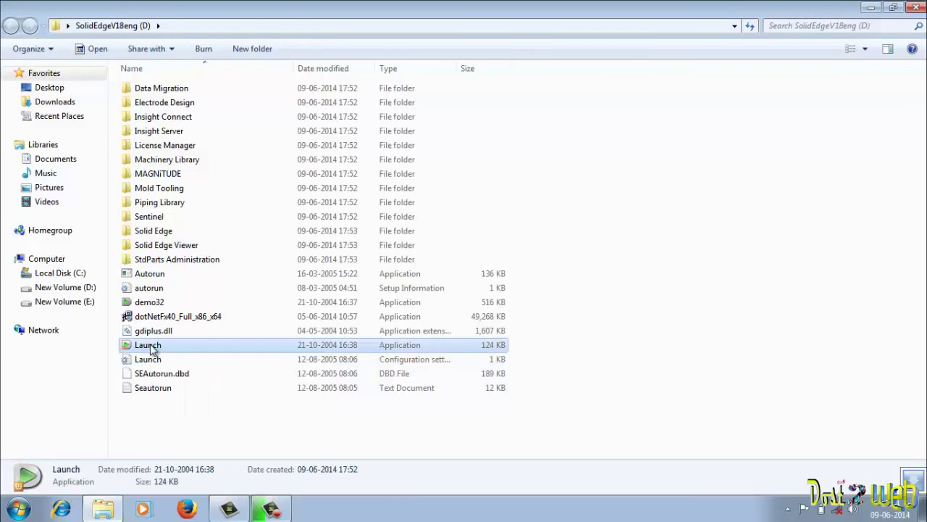
double_click(153, 347)
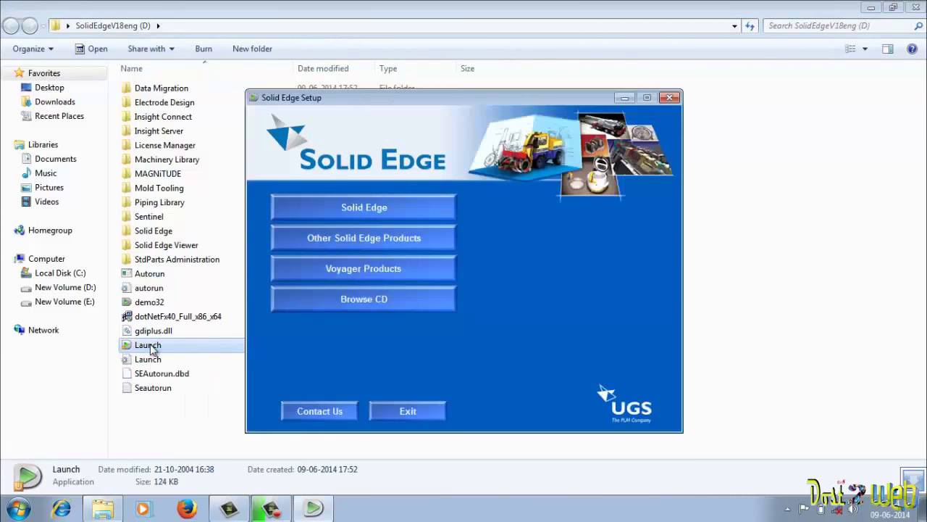
click(377, 215)
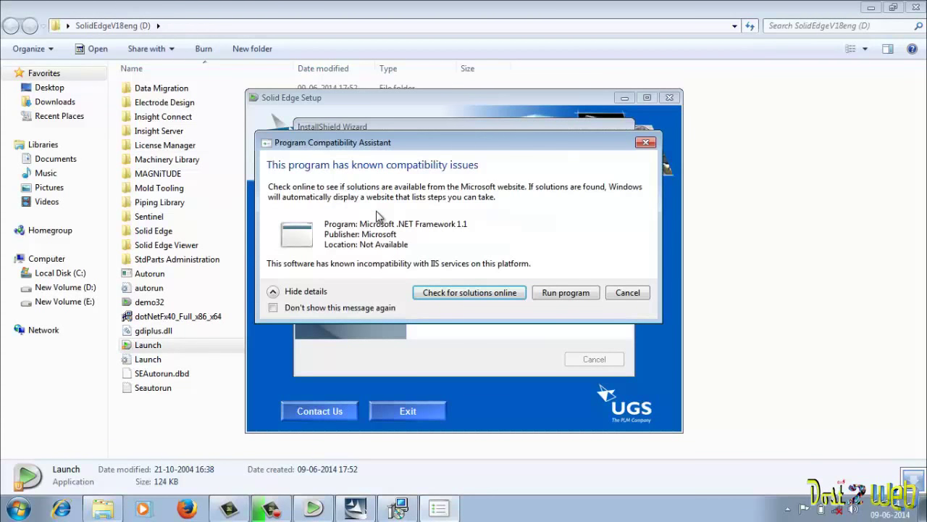
Run the .NET Framework 1.1 installer despite the warning, agree to its license, and install
click(579, 293)
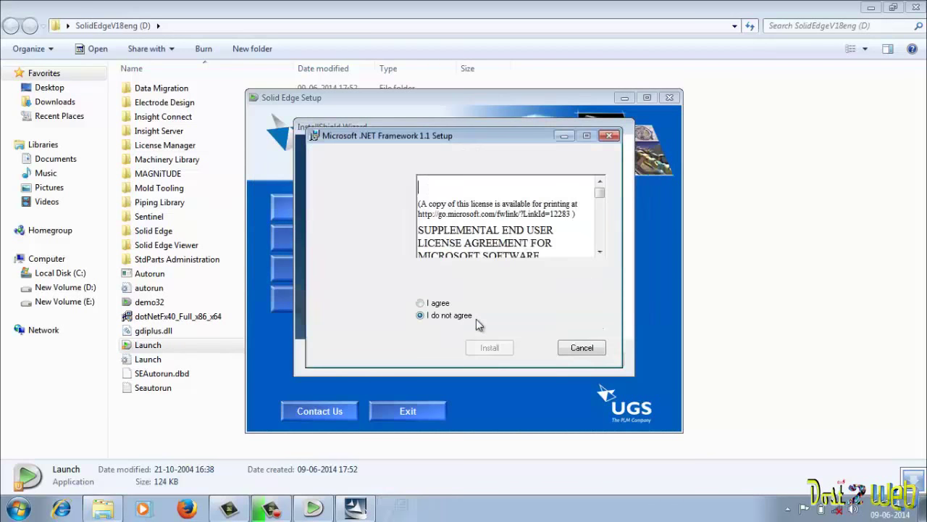
click(442, 304)
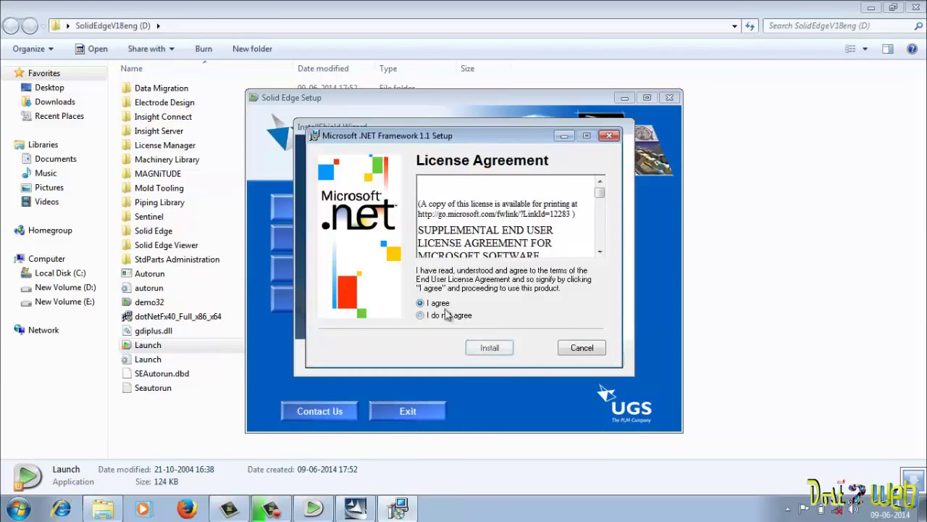
click(496, 347)
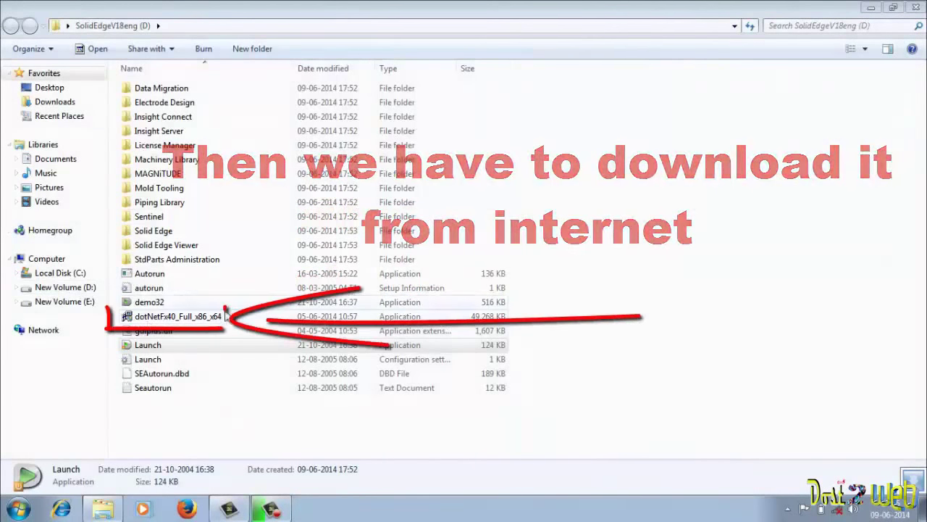
Search Google for 'net framework for windows 7', then begin adding 'fil' to the query
click(137, 317)
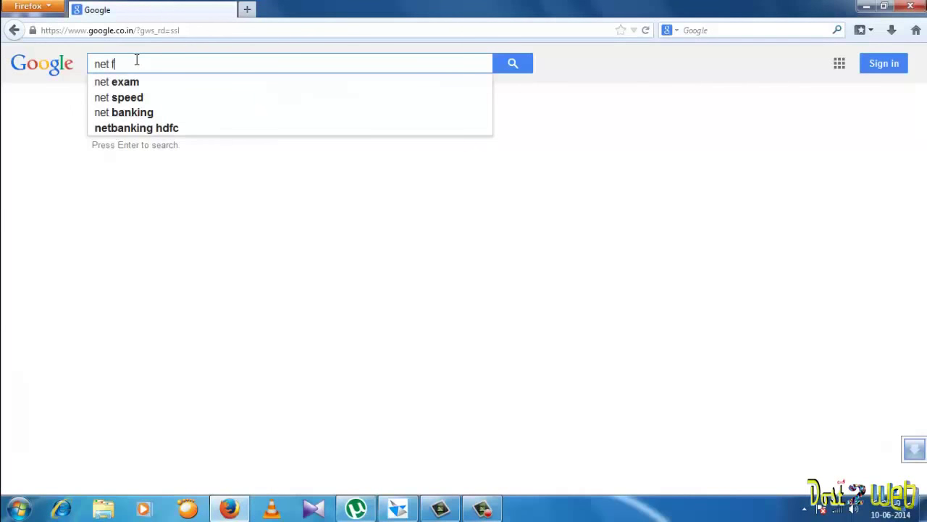
text(ra)
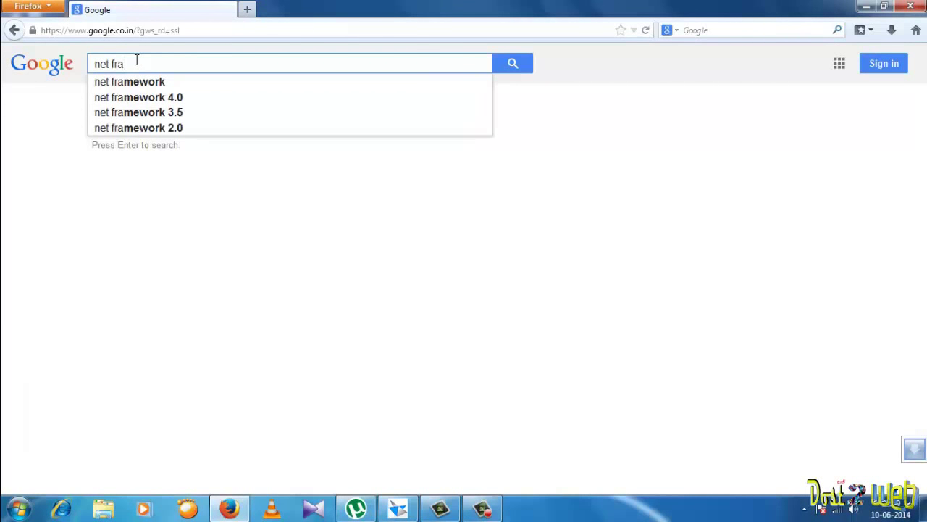
text(mework )
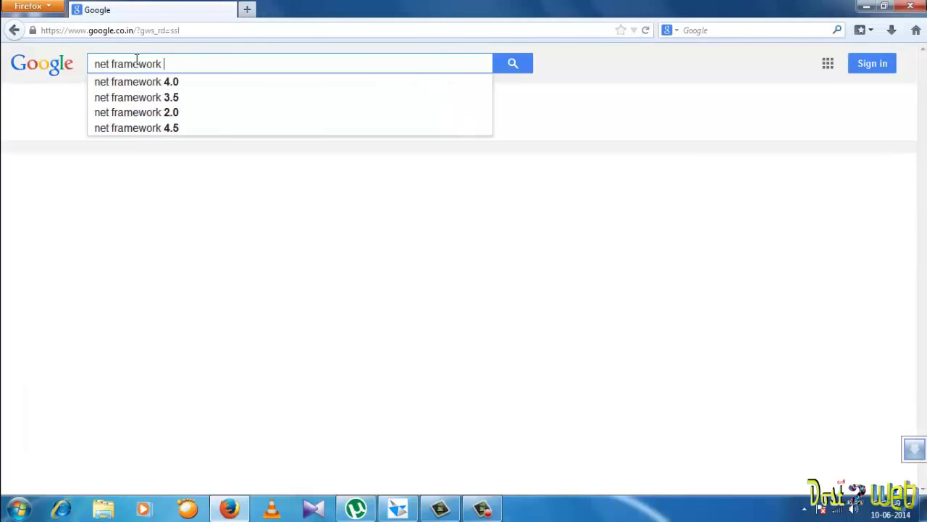
text(for)
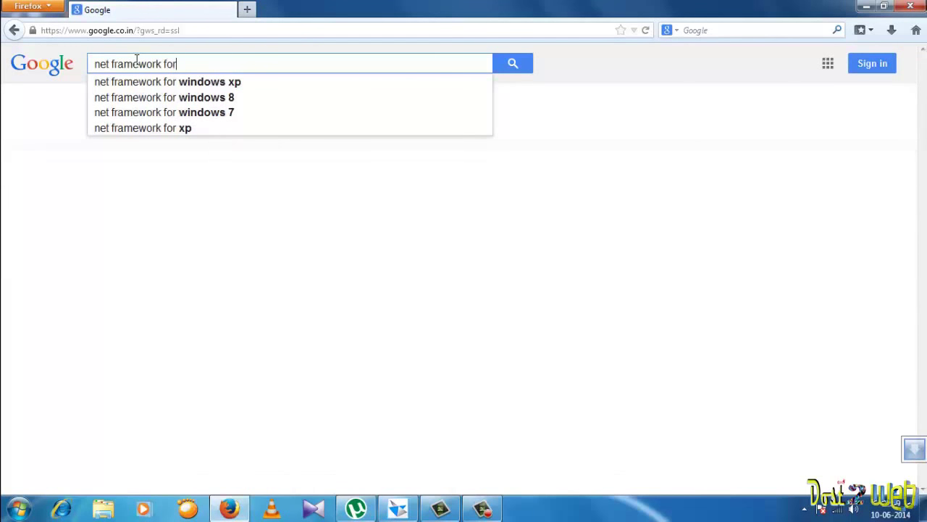
key(Down)
key(Down)
key(Down)
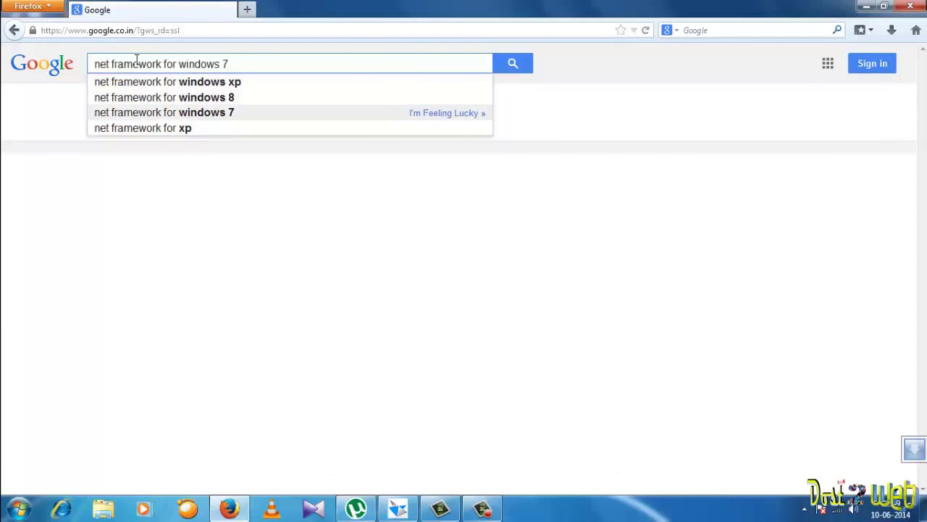
key(Return)
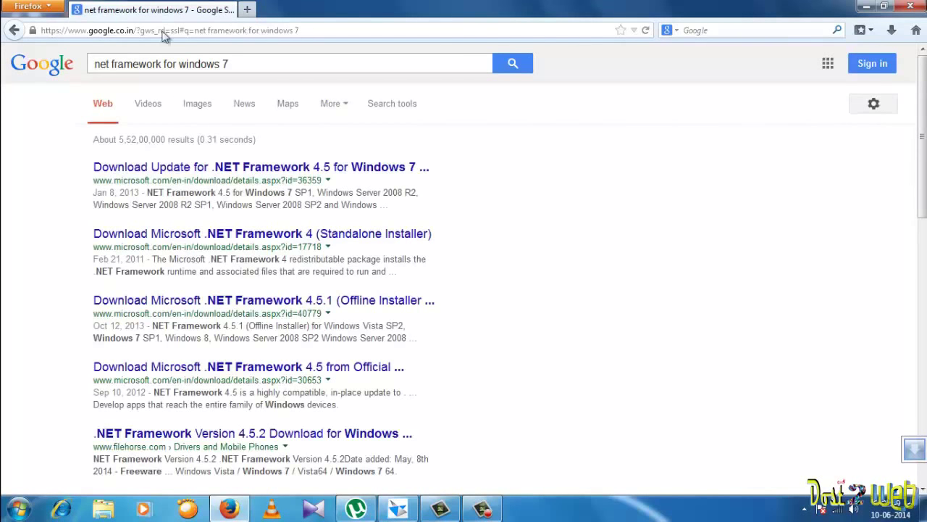
click(265, 60)
text(fil)
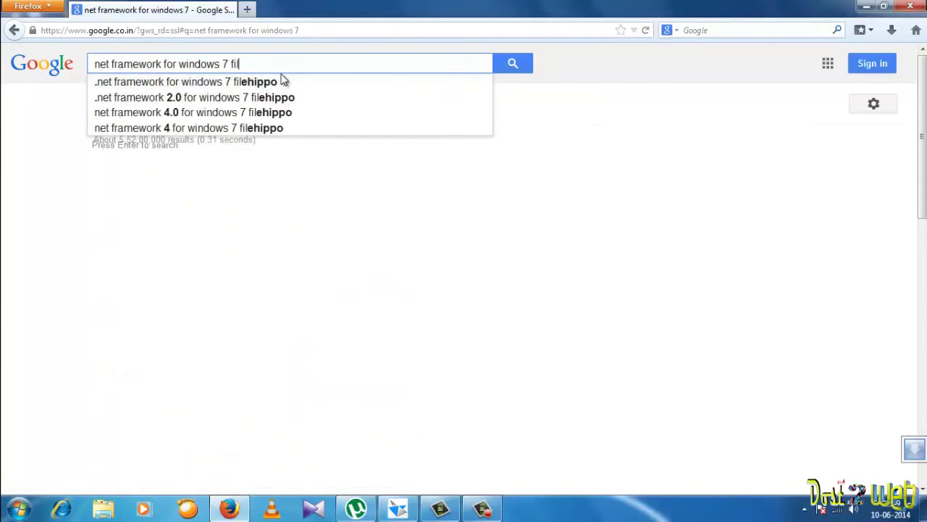
Download and save the .NET Framework 4.5.2 installer from the FileHippo search result
click(268, 81)
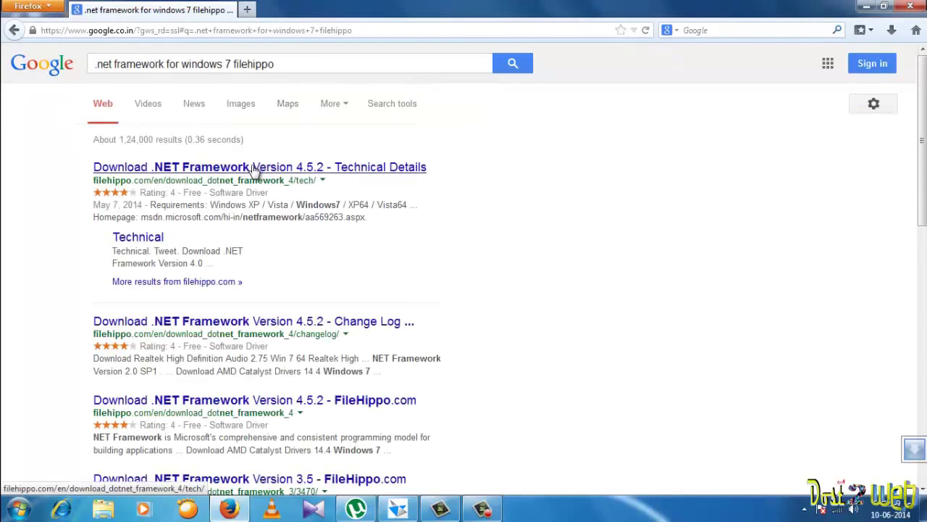
click(252, 167)
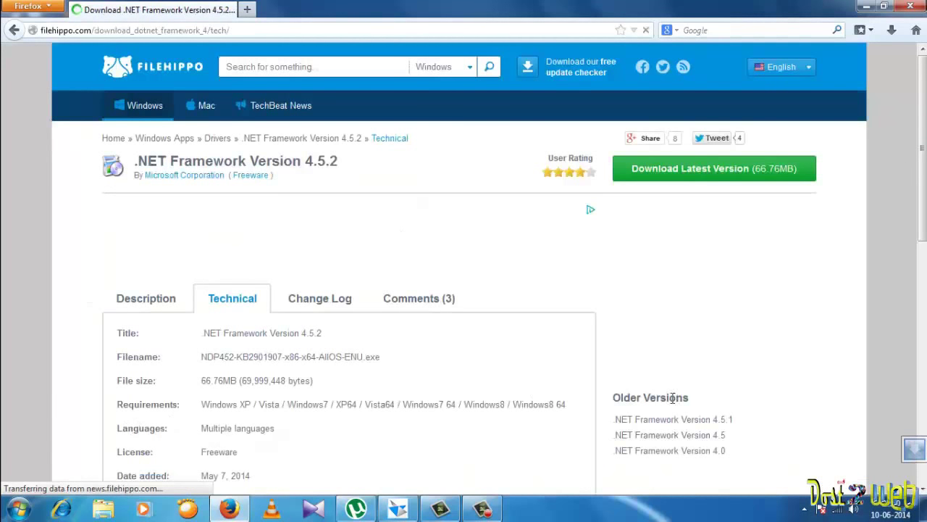
click(707, 172)
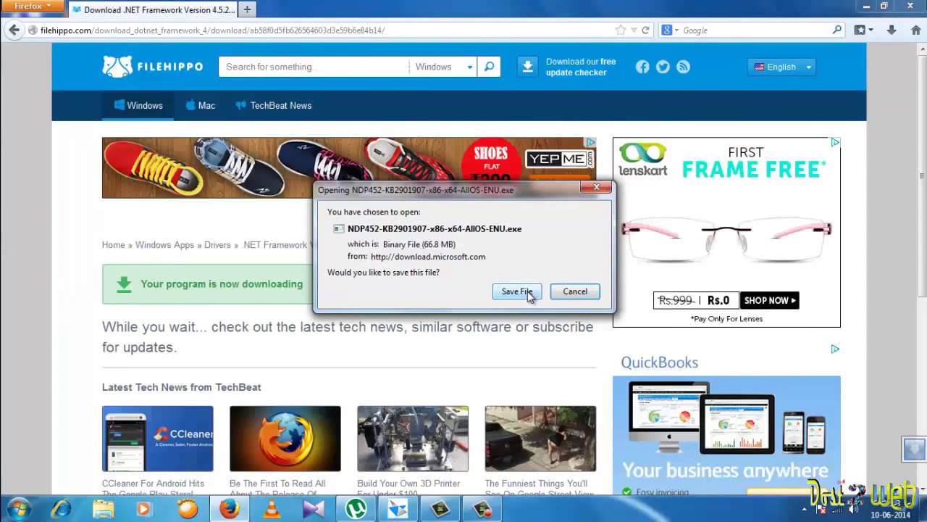
click(516, 291)
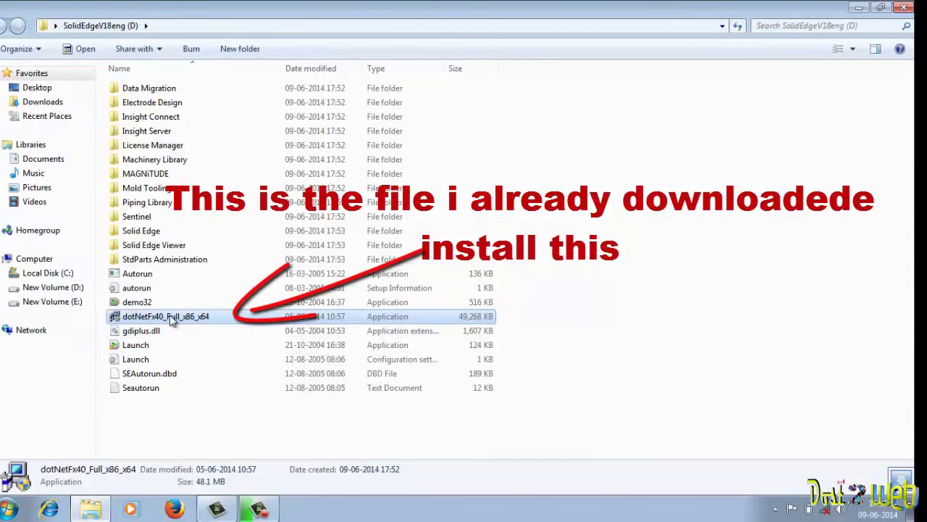
Open the Solid Edge folder on the SolidEdgeV18eng disc
click(172, 319)
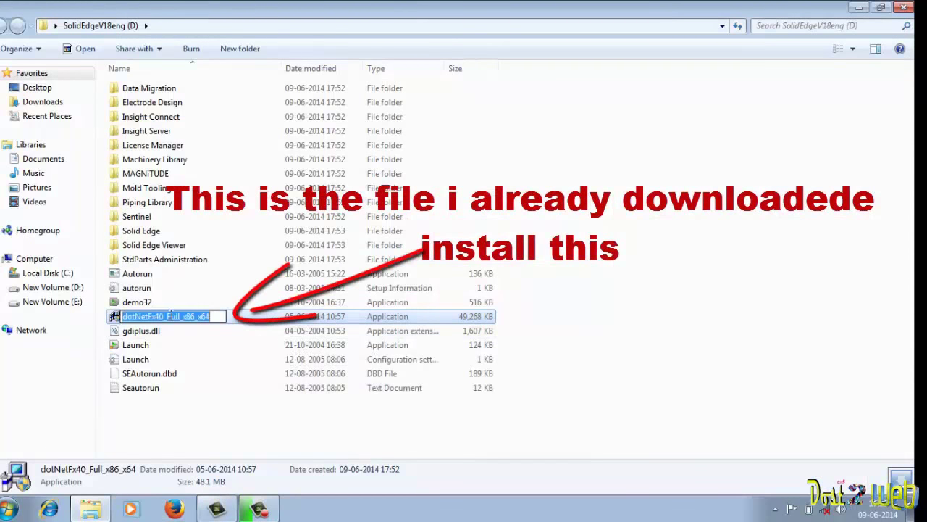
click(190, 432)
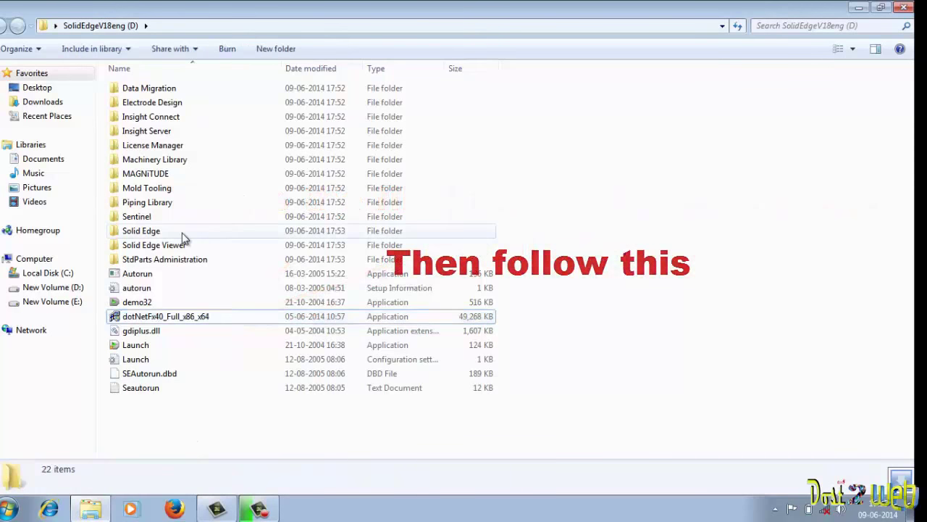
double_click(181, 233)
Start the Solid Edge V18 installer package, then select the ISScript1050 package
scroll(182, 232, down, 1)
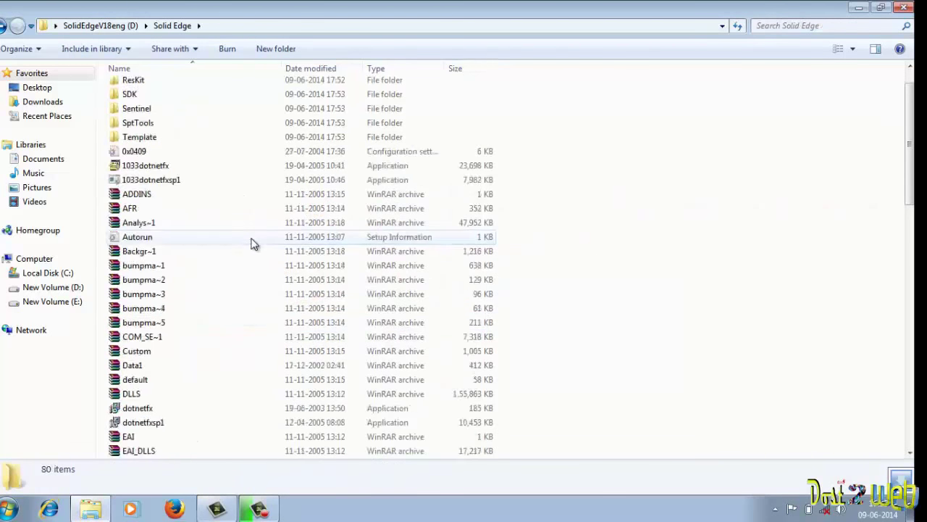
scroll(254, 238, down, 6)
scroll(182, 228, down, 6)
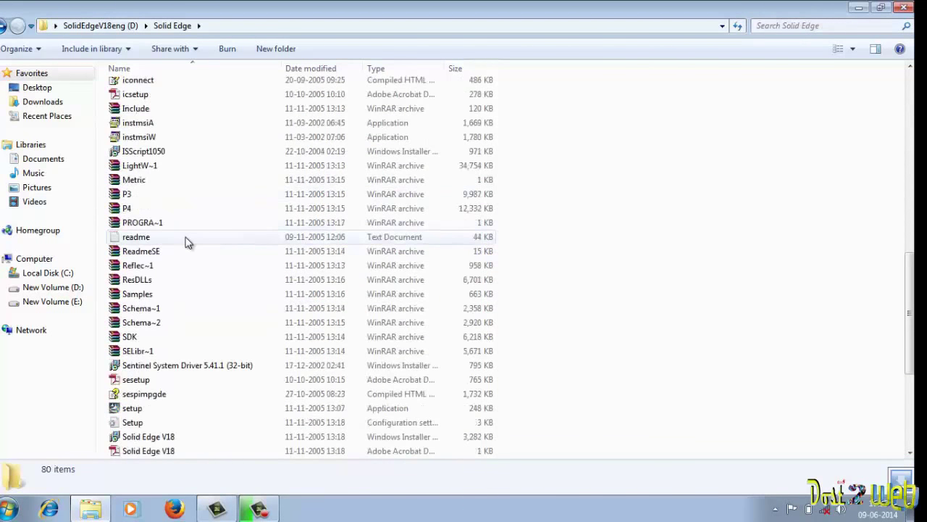
scroll(186, 242, down, 5)
click(145, 225)
double_click(145, 225)
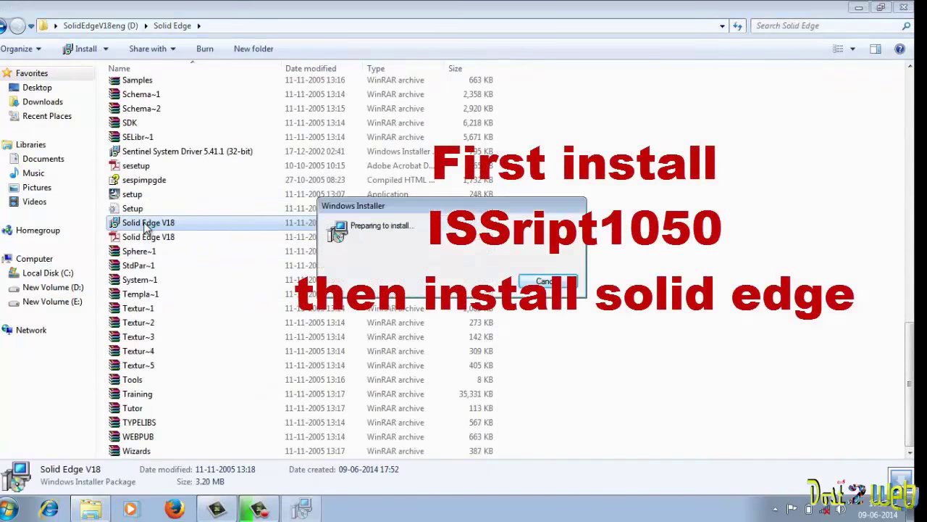
scroll(304, 210, up, 6)
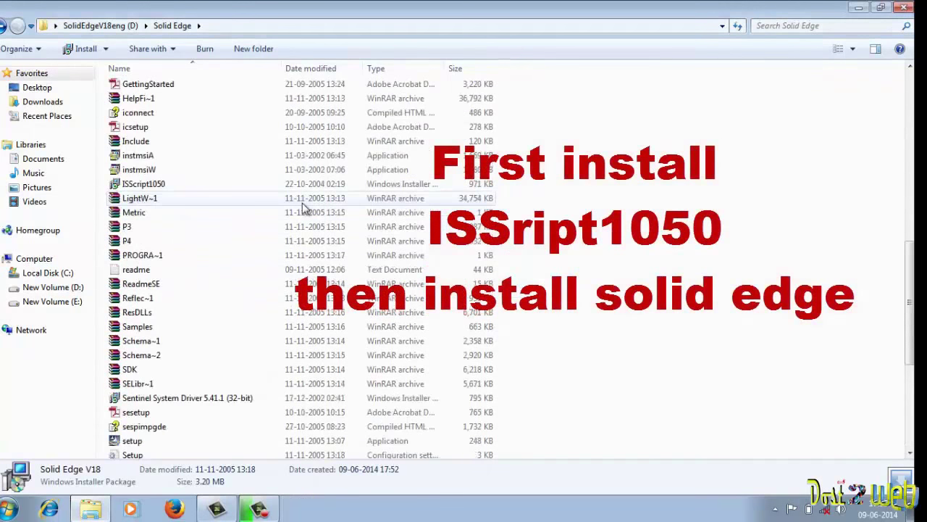
click(174, 186)
Run ISScript1050, accept its license terms, and install the ISScript engine
double_click(168, 186)
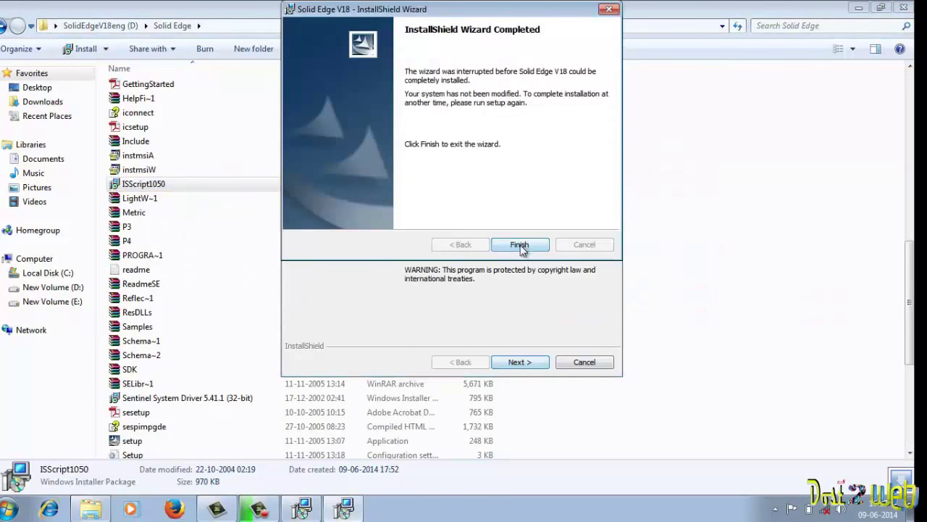
click(521, 246)
click(521, 362)
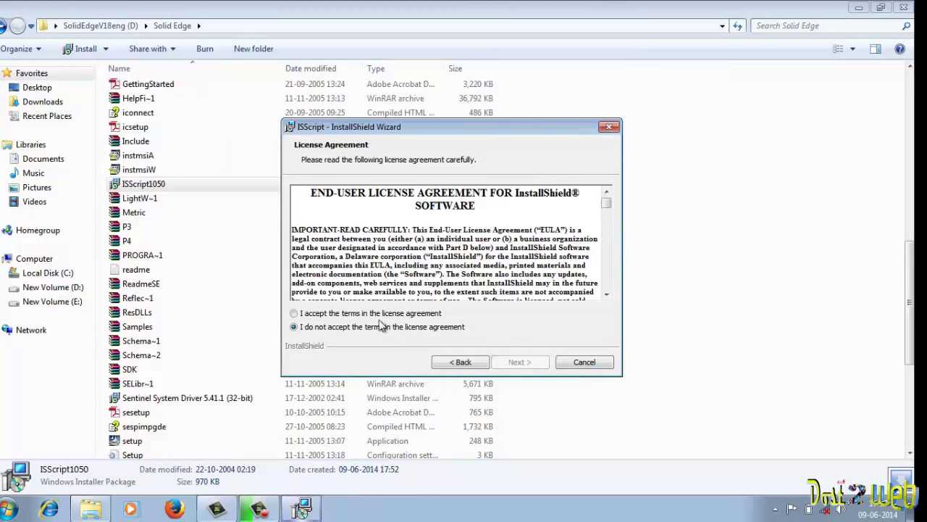
click(378, 316)
click(523, 363)
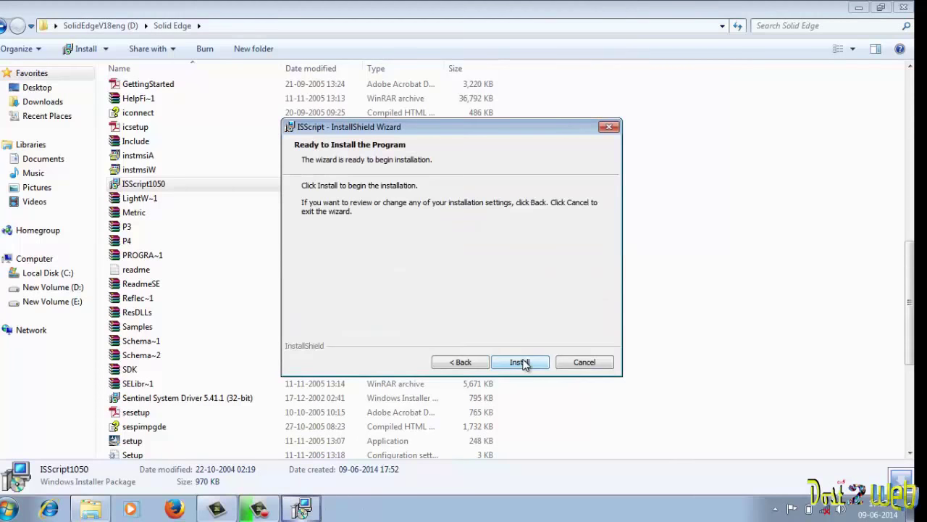
click(525, 364)
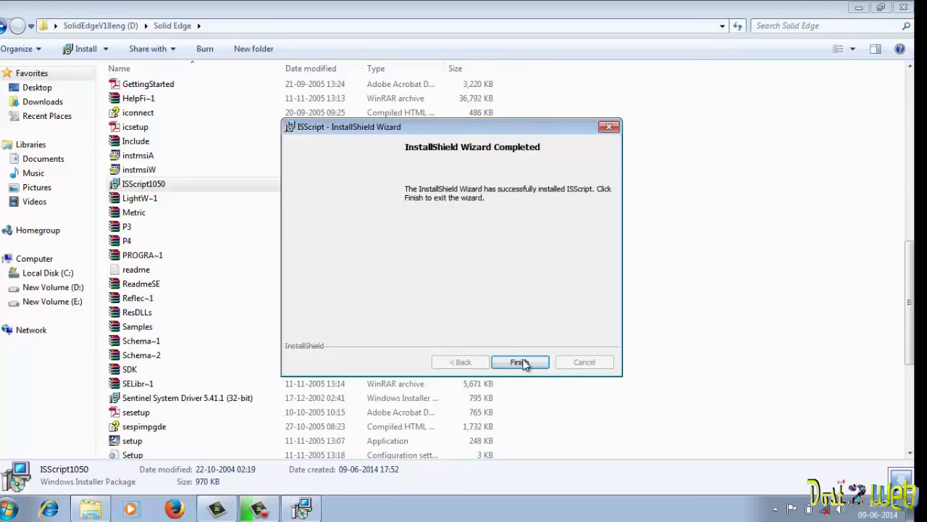
Close the finished ISScript wizard and relaunch the Solid Edge V18 installer
click(520, 362)
scroll(148, 442, down, 1)
double_click(148, 439)
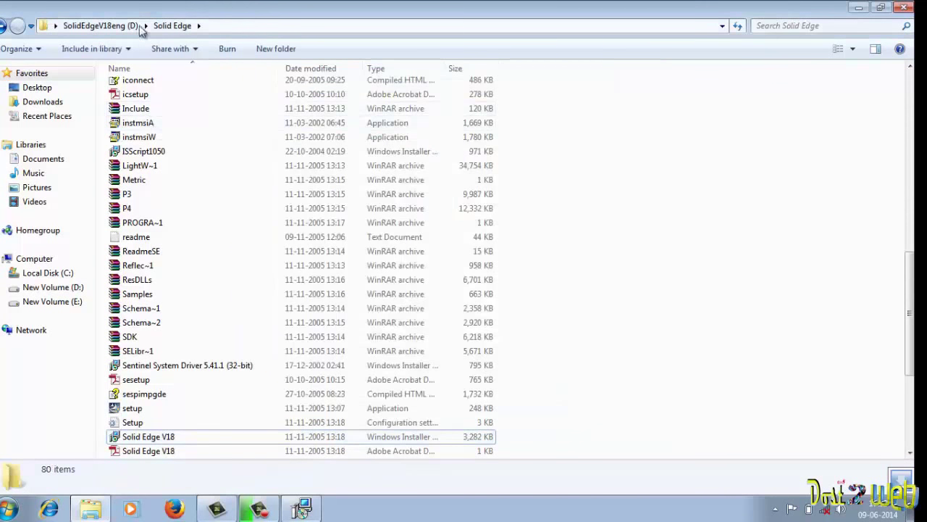
Copy the MAGNiTUDE folder from the disc's top folder
click(107, 26)
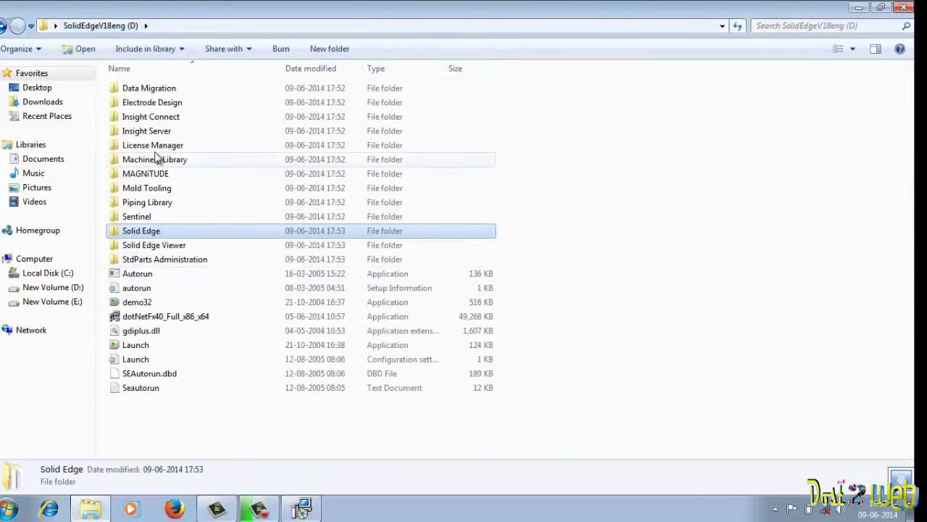
click(144, 176)
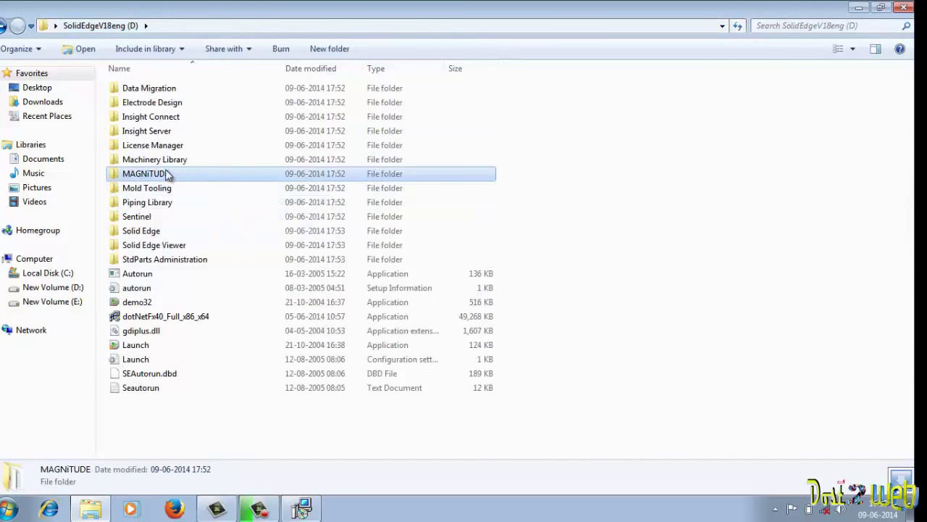
right_click(162, 174)
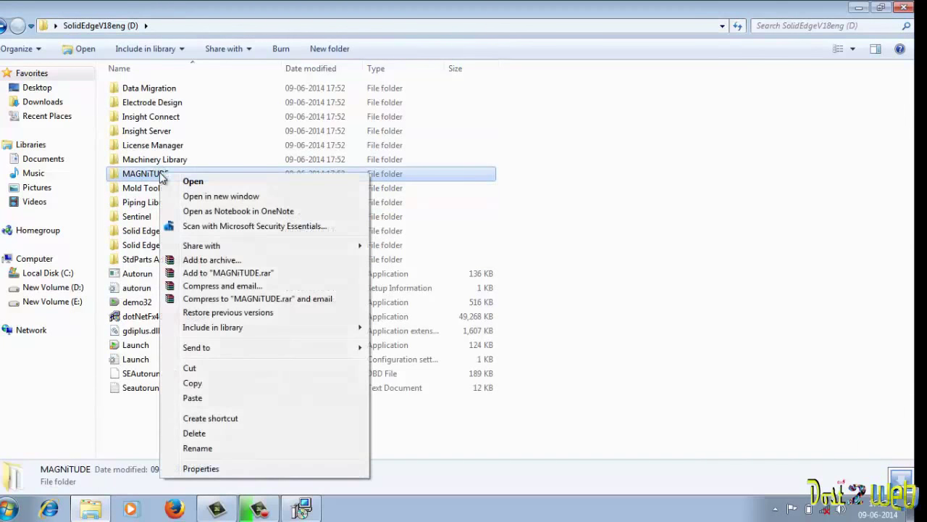
click(194, 384)
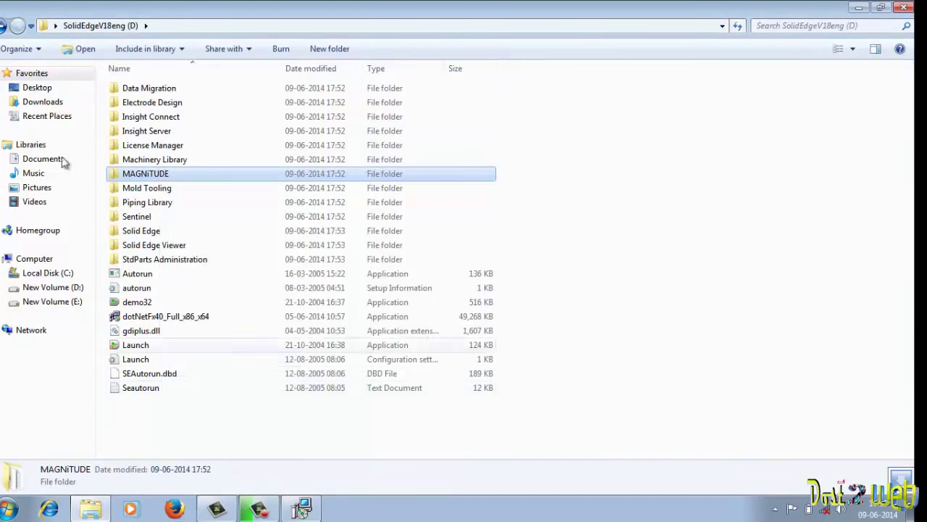
Paste the MAGNiTUDE folder into the Documents library
click(34, 145)
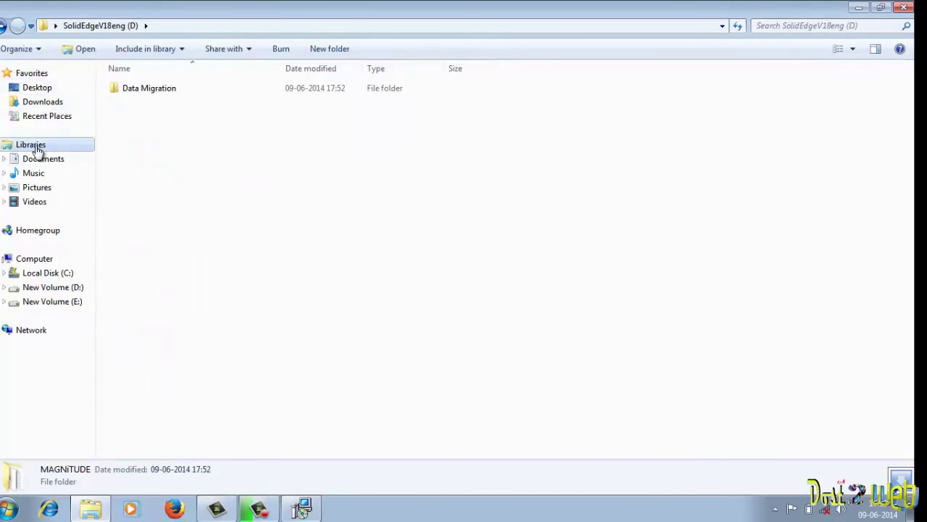
double_click(146, 120)
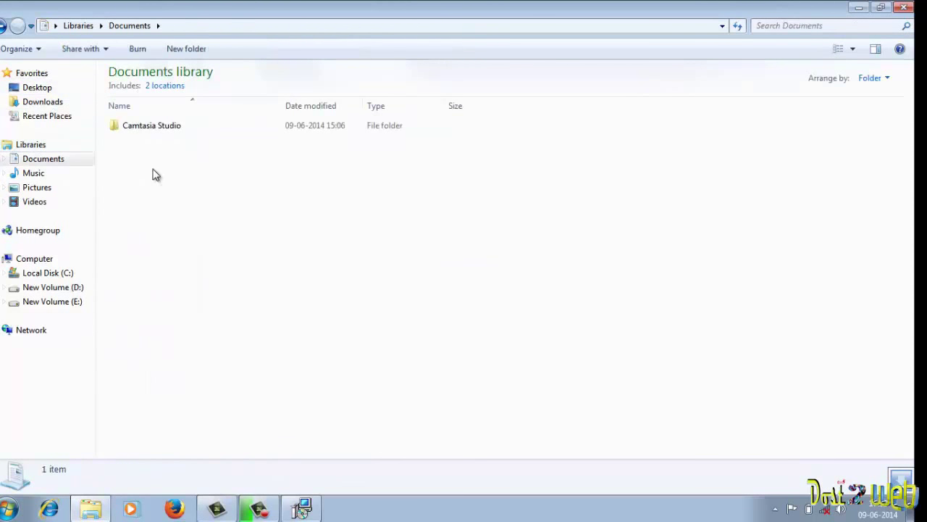
right_click(154, 200)
click(200, 287)
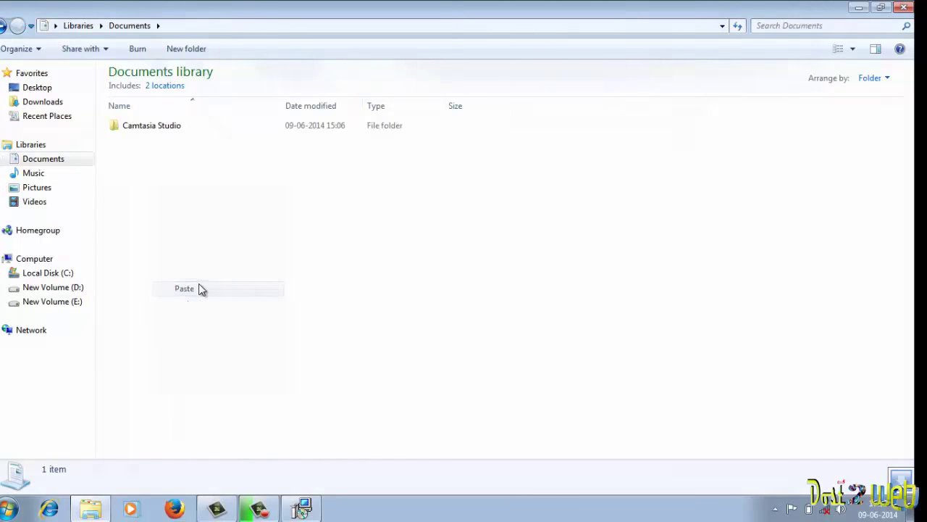
Set the licence file to MAGNiTUDE\selicense.dat and start installing Solid Edge V18
click(902, 9)
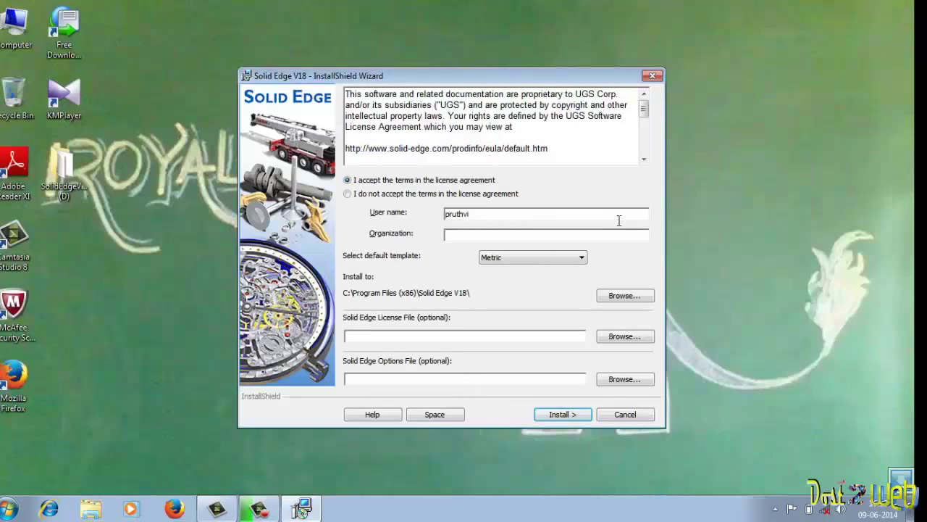
click(613, 340)
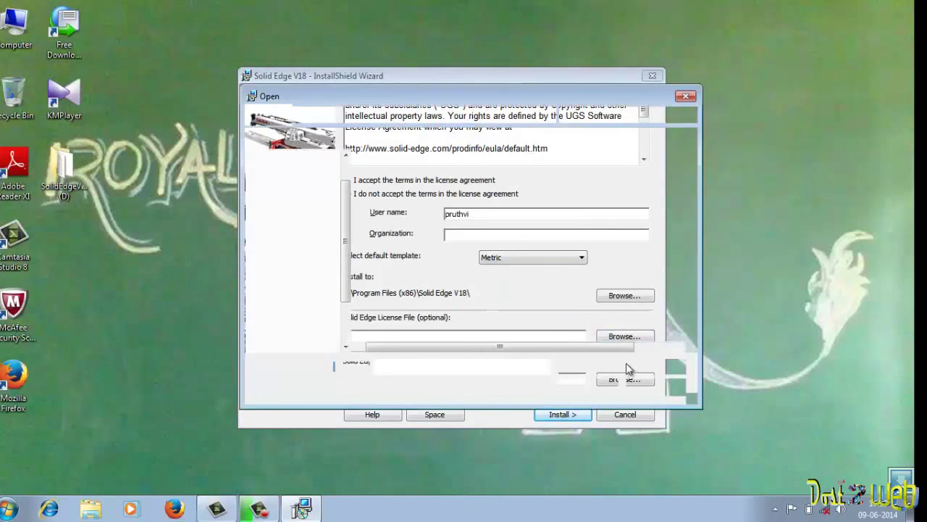
click(410, 229)
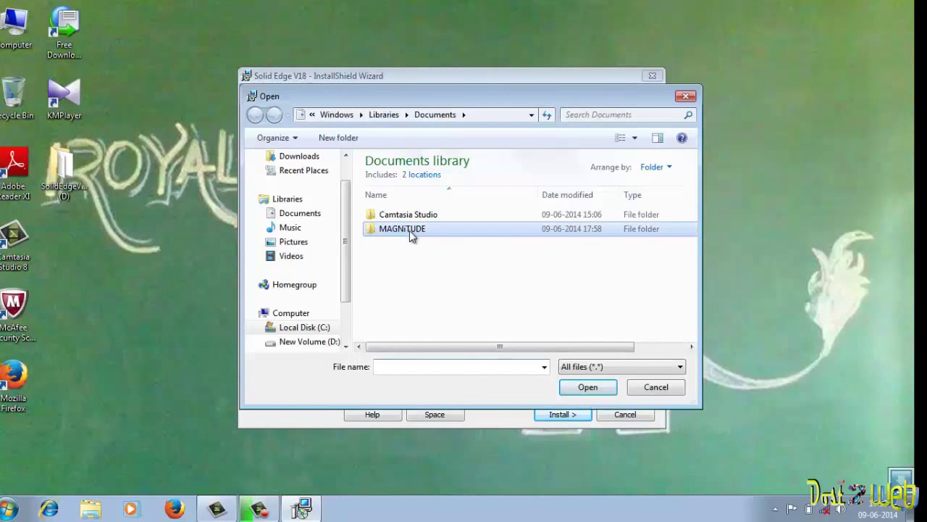
double_click(409, 231)
click(408, 231)
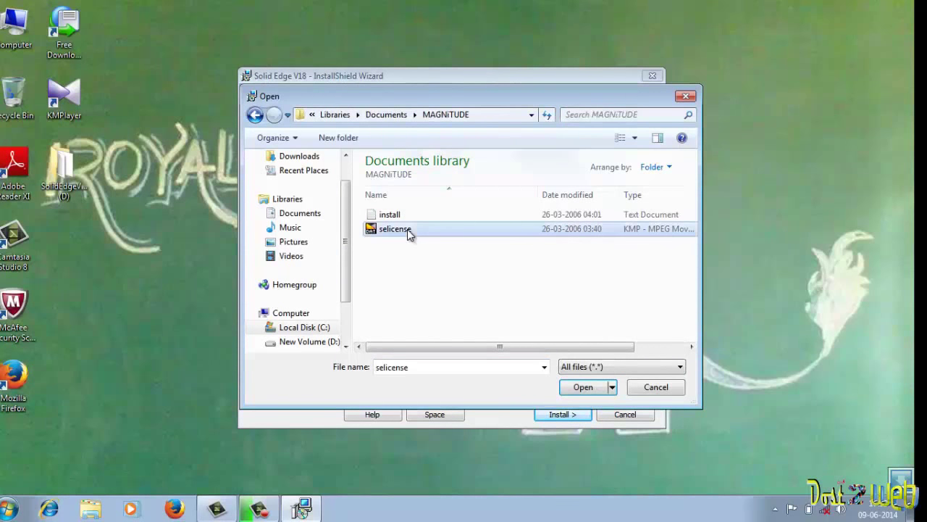
click(595, 392)
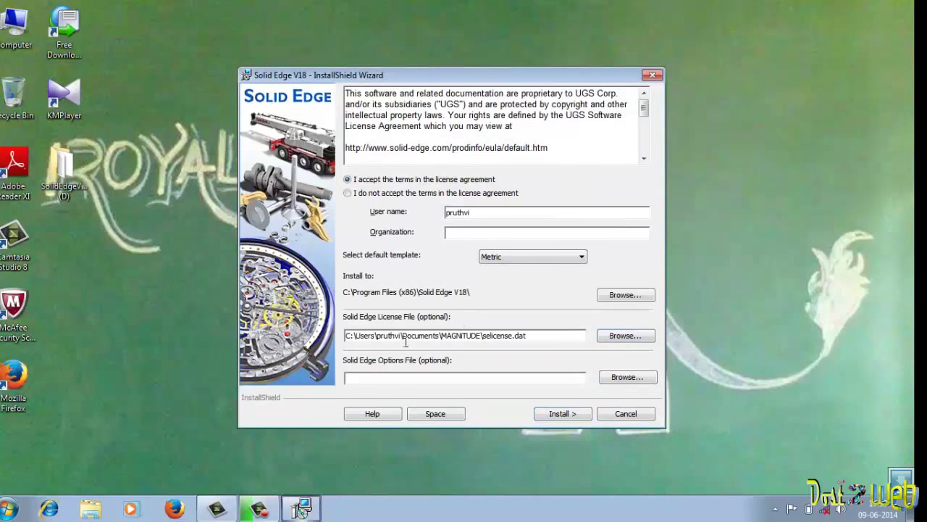
click(563, 414)
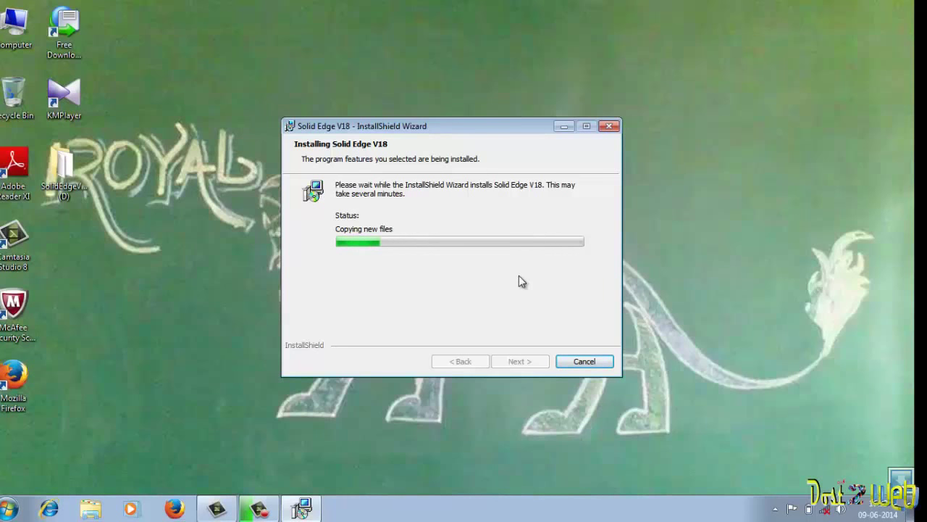
Finish the Solid Edge V18 installation and move its shortcut further onto the desktop
drag(450, 127, 471, 116)
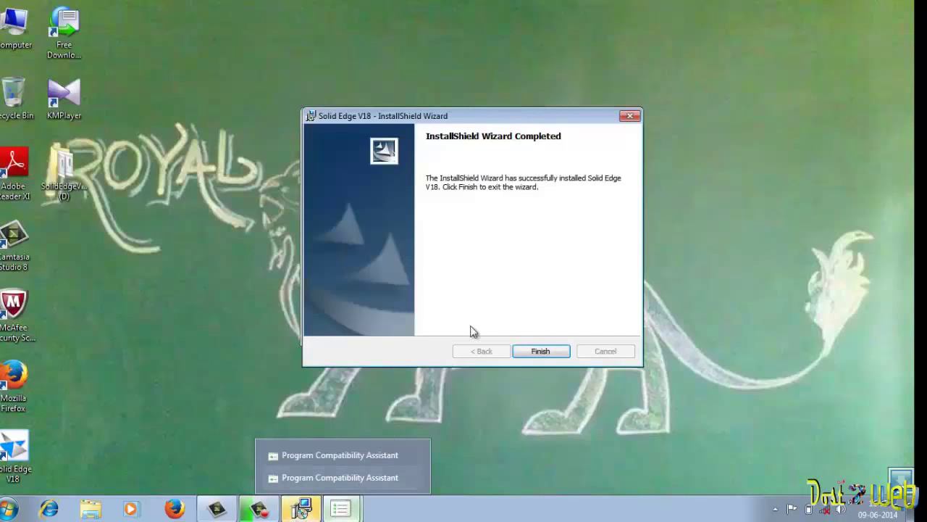
click(534, 351)
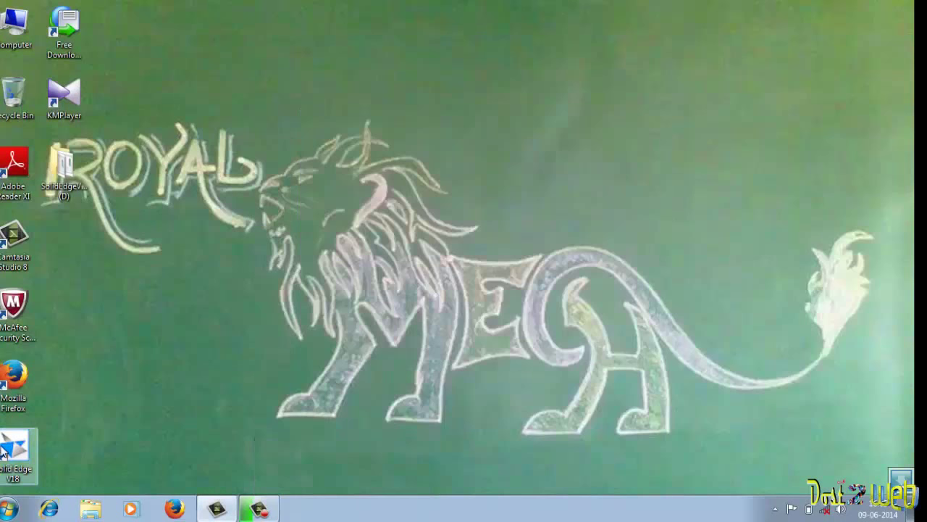
drag(15, 445, 124, 362)
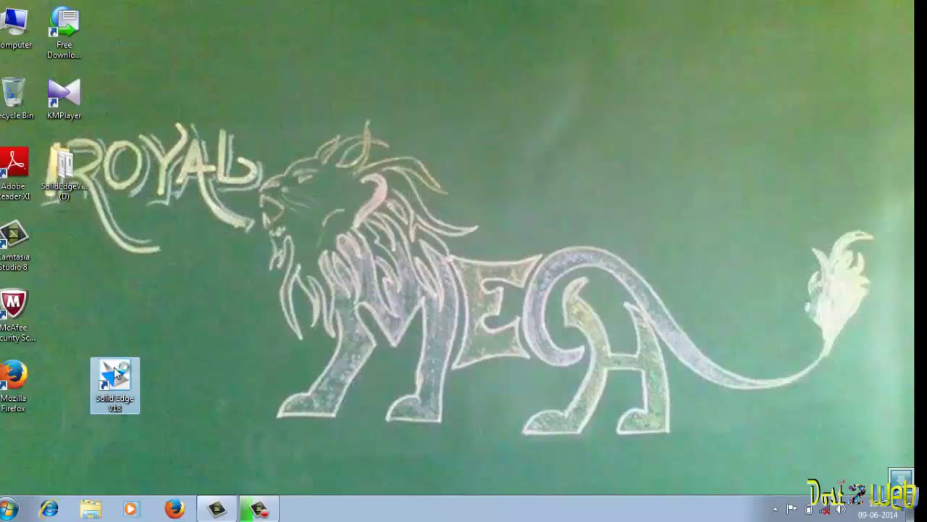
Launch Solid Edge V18, register MAGNiTUDE\selicense.dat as its licence, and close Licensing
double_click(114, 372)
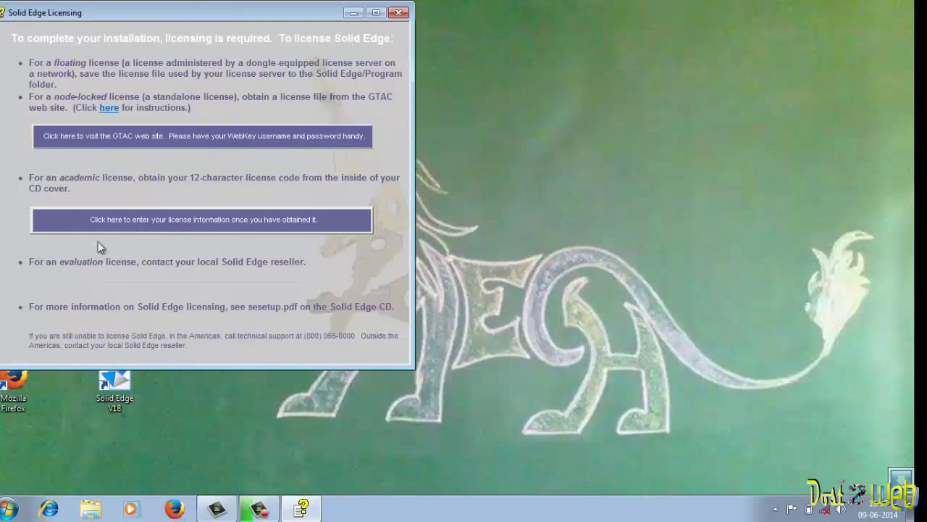
click(185, 222)
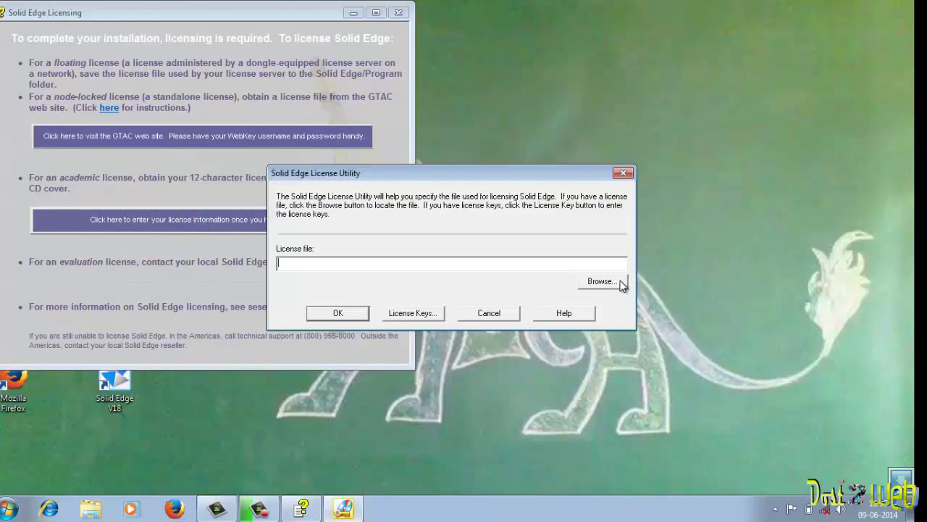
click(621, 282)
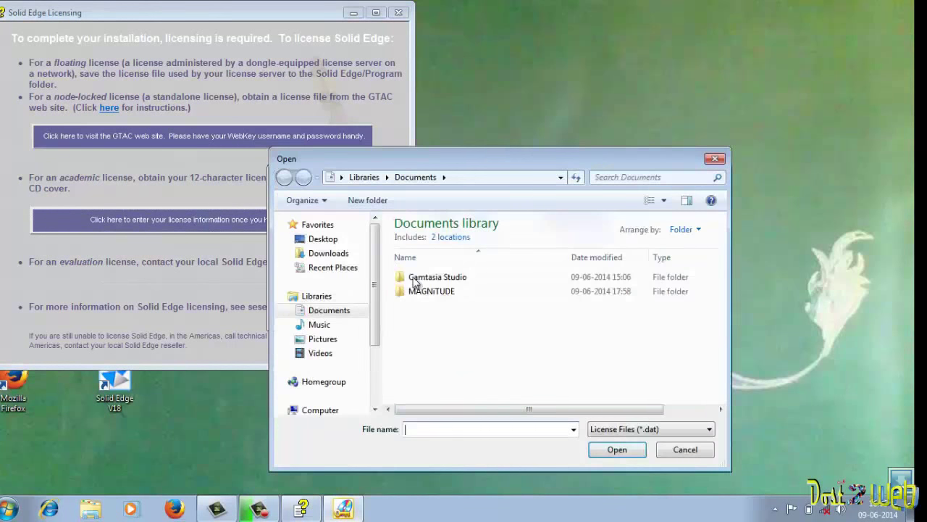
double_click(424, 290)
click(424, 280)
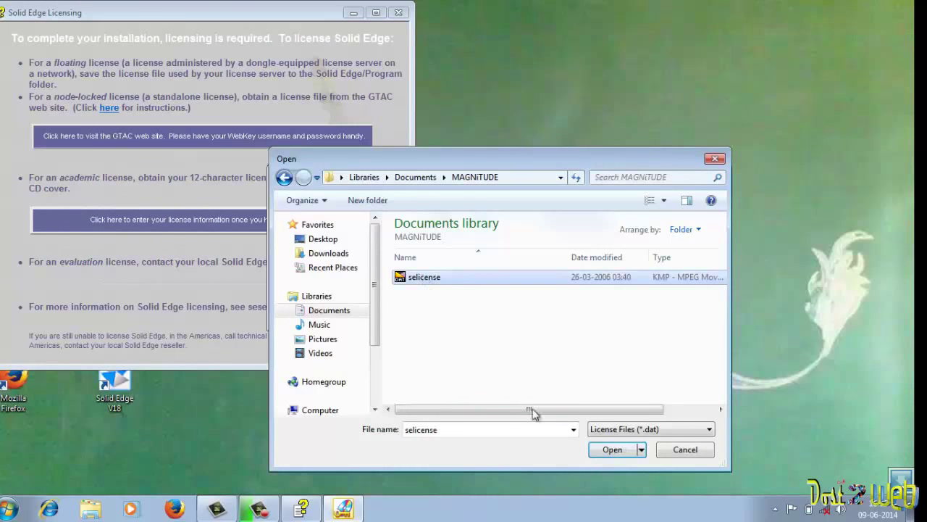
click(613, 449)
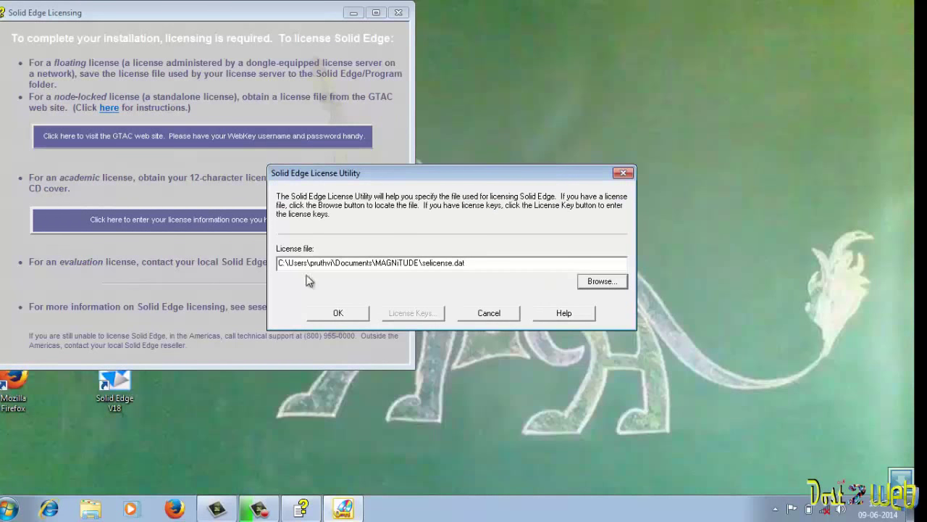
click(338, 312)
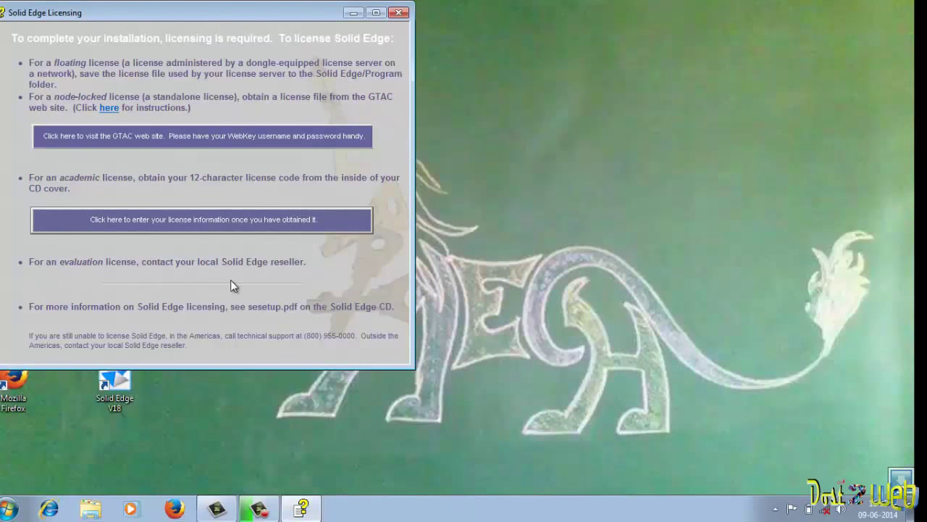
click(399, 13)
right_click(385, 66)
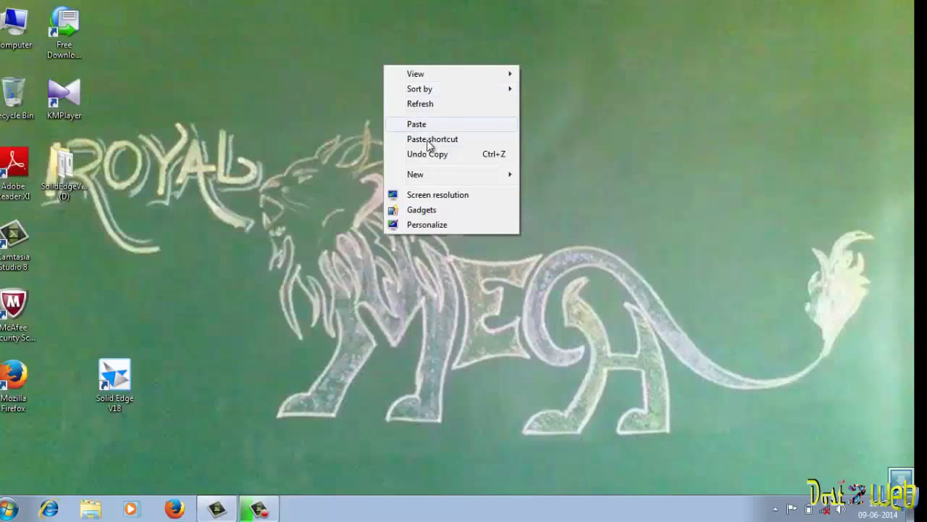
Launch Solid Edge V18, suppress the startup message and decline text on buttons
click(443, 107)
double_click(125, 374)
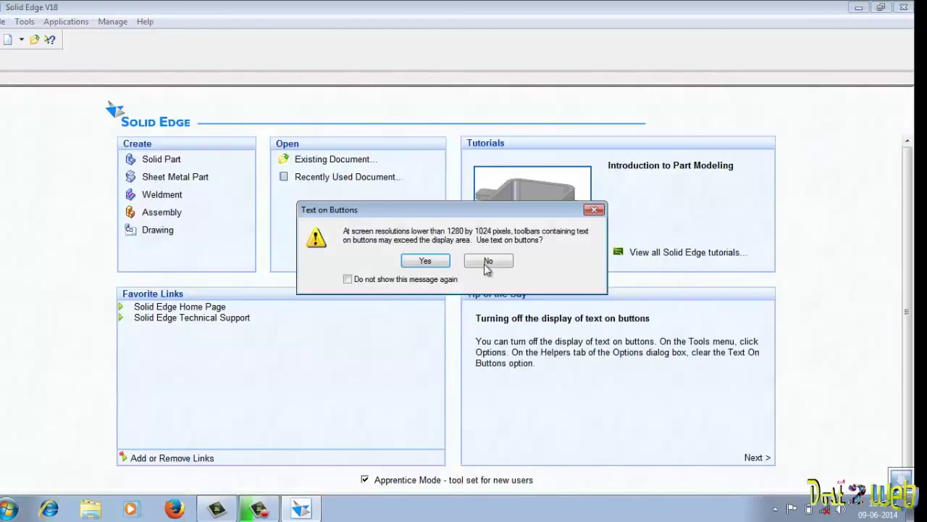
click(348, 278)
click(488, 262)
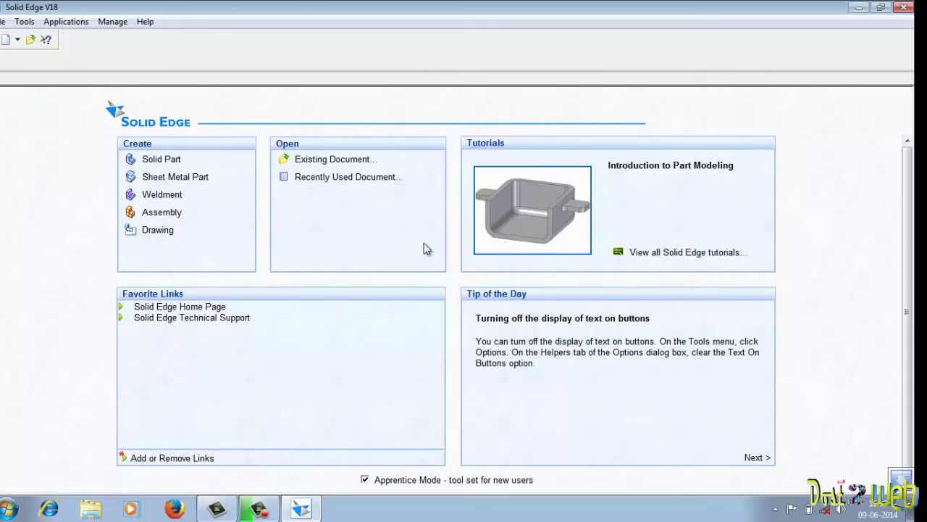
Start the new Draft1 drawing and dismiss the Command Assistant welcome
click(165, 233)
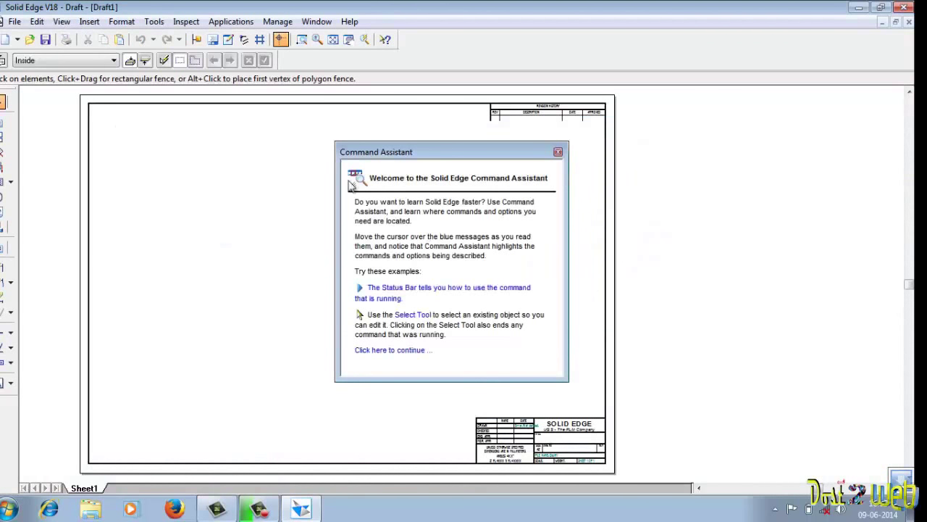
click(558, 152)
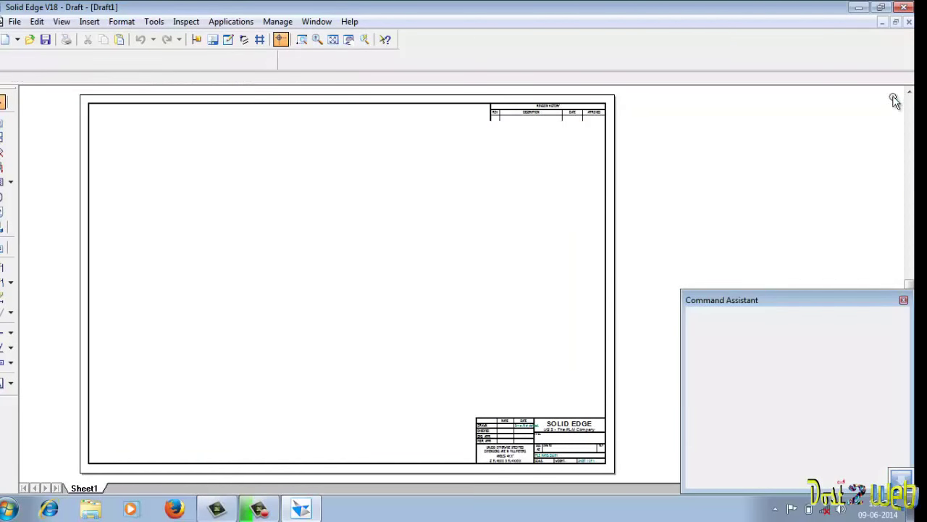
key(alt+h)
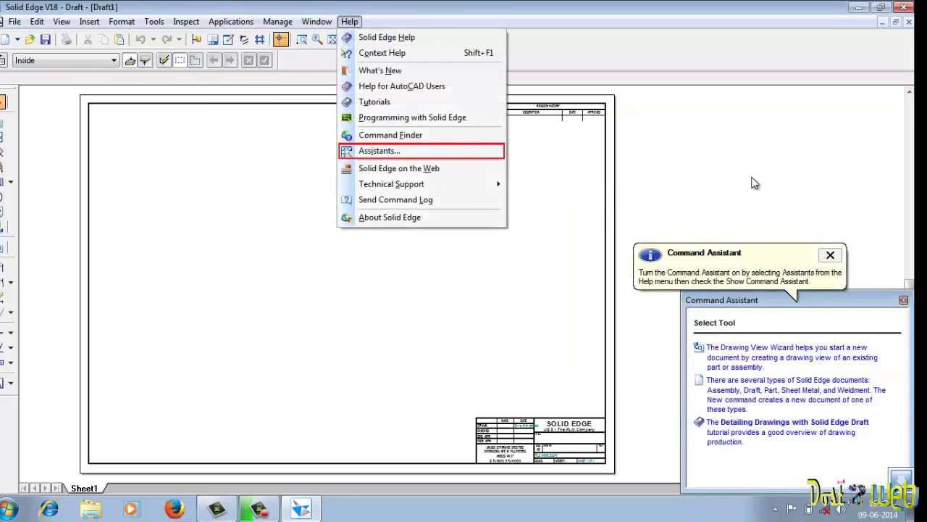
key(Escape)
Close Draft1, then open and close a new Part2 document
click(908, 22)
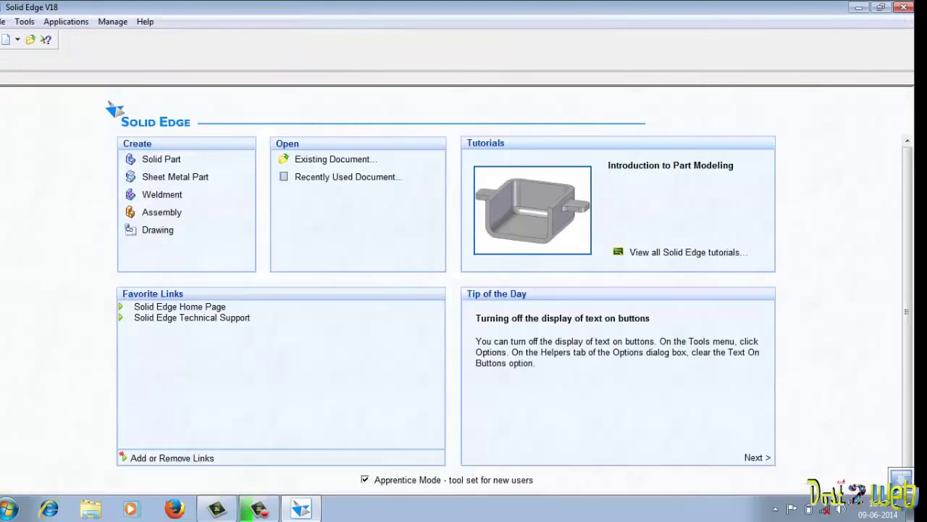
click(164, 161)
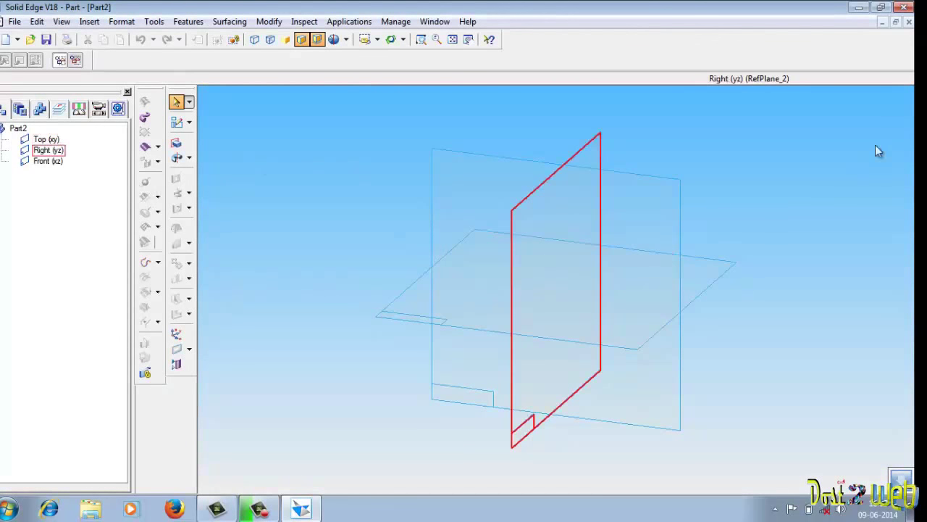
click(909, 22)
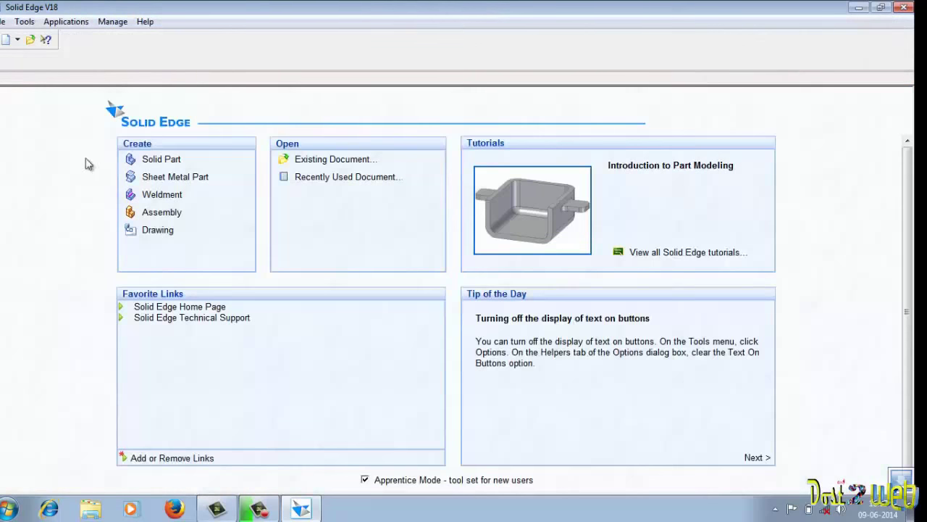
Open and close Sheet Metal3, then start weldment Asm4 as an Assembly (.asm)
click(182, 184)
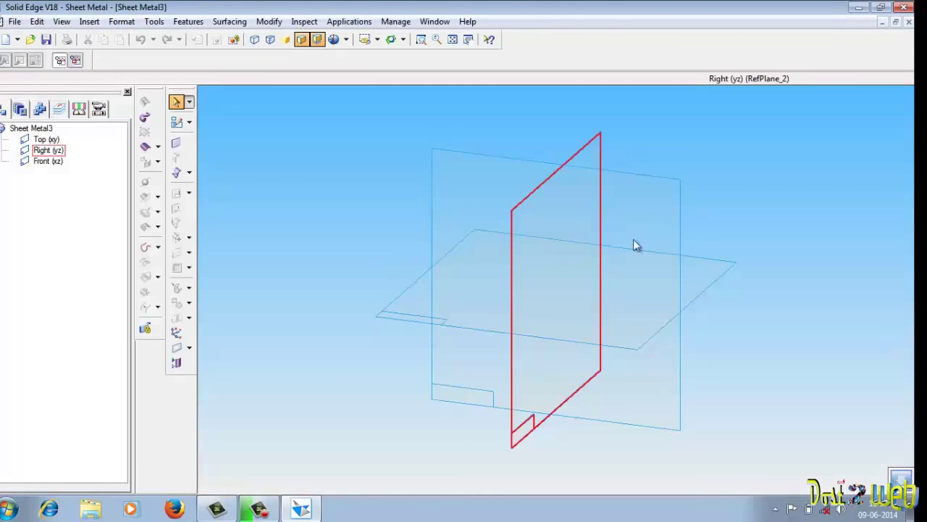
click(909, 22)
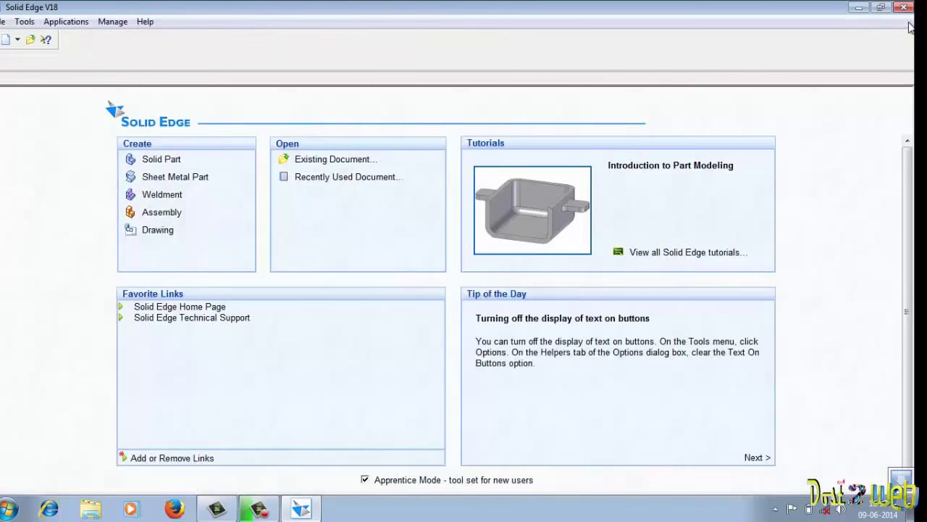
click(176, 198)
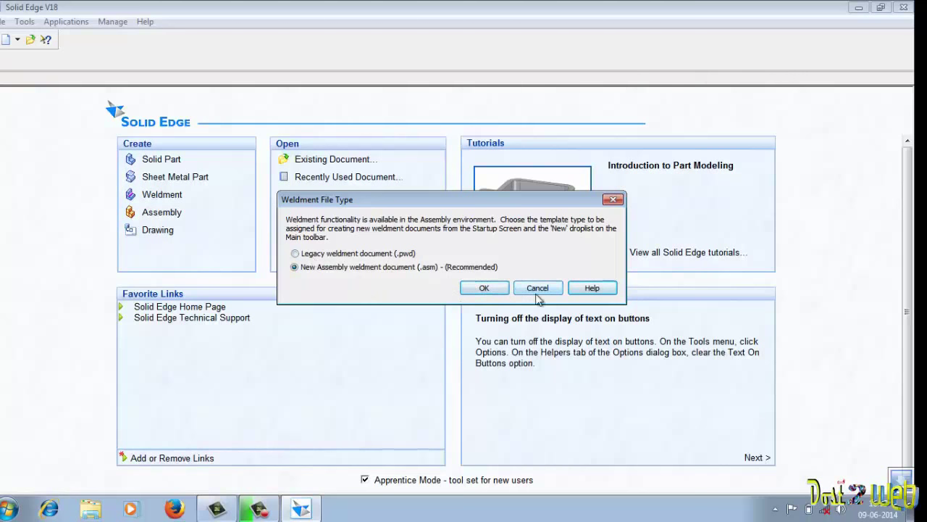
click(483, 289)
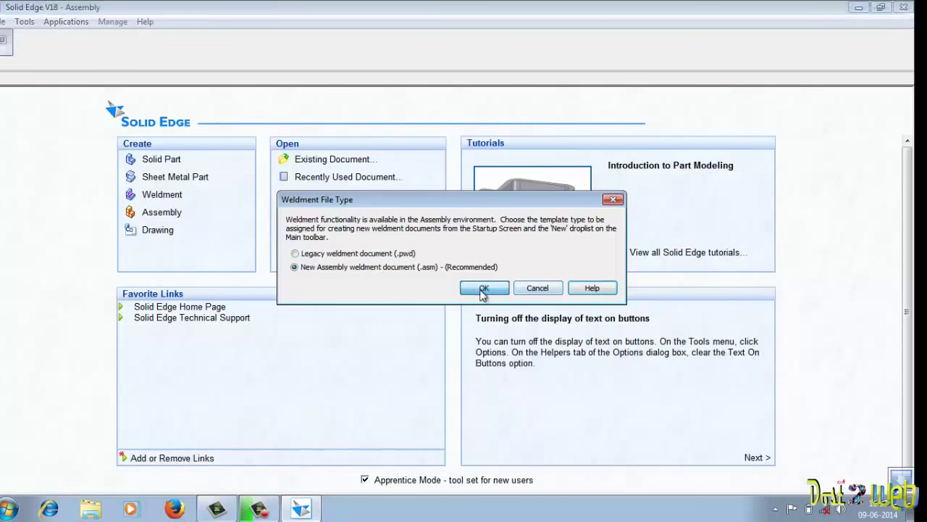